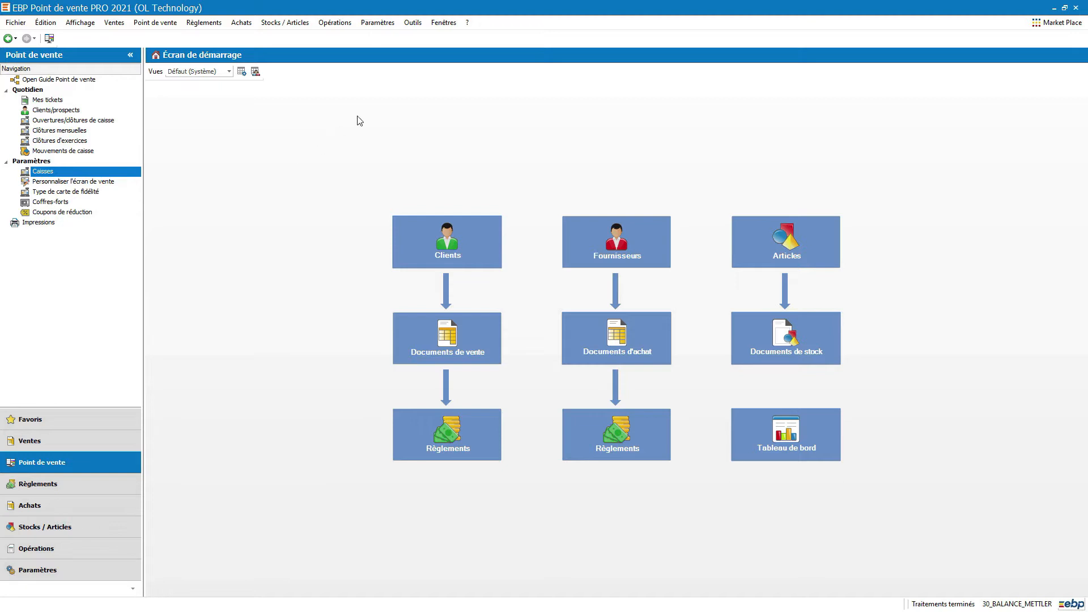
# Step: Open the company's point-of-sale peripherals settings and select Balance Mettler as the scale
pyautogui.click(377, 24)
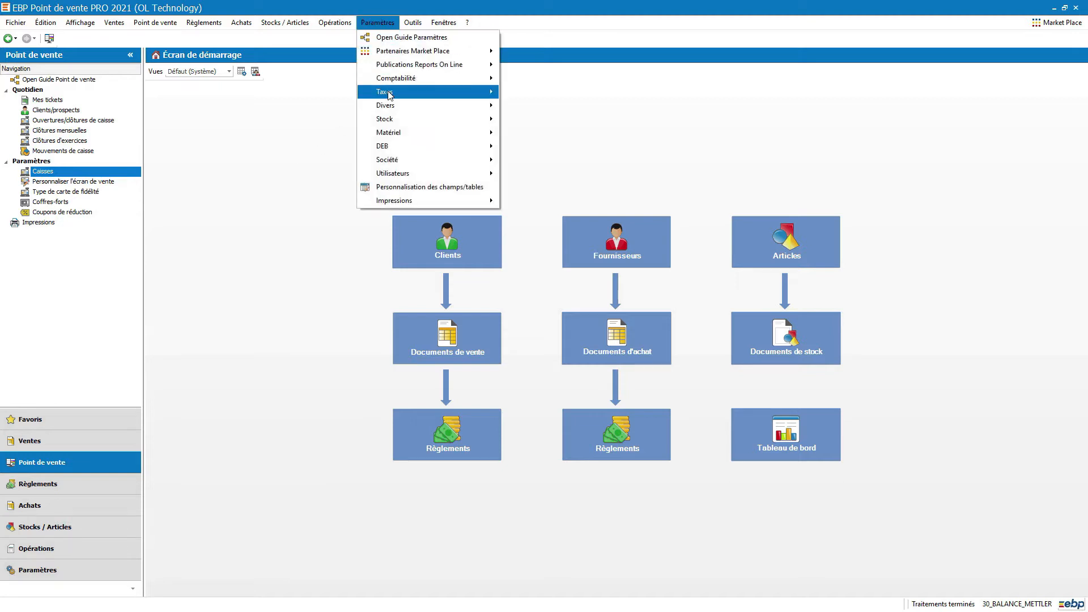
pyautogui.moveTo(405, 164)
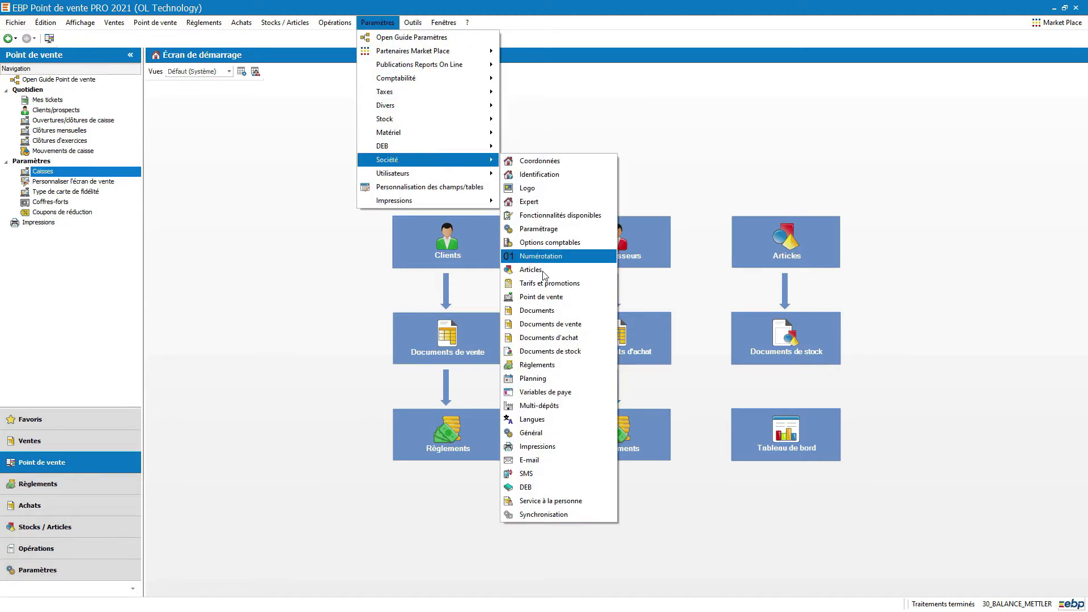
pyautogui.click(541, 297)
pyautogui.moveTo(410, 253); pyautogui.dragTo(411, 291)
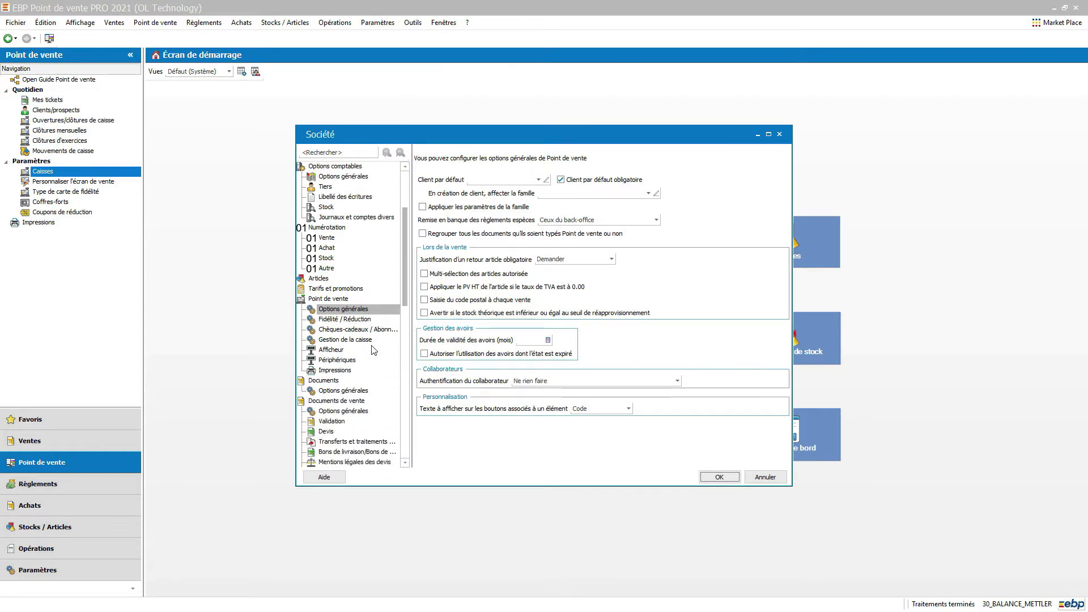
pyautogui.click(338, 361)
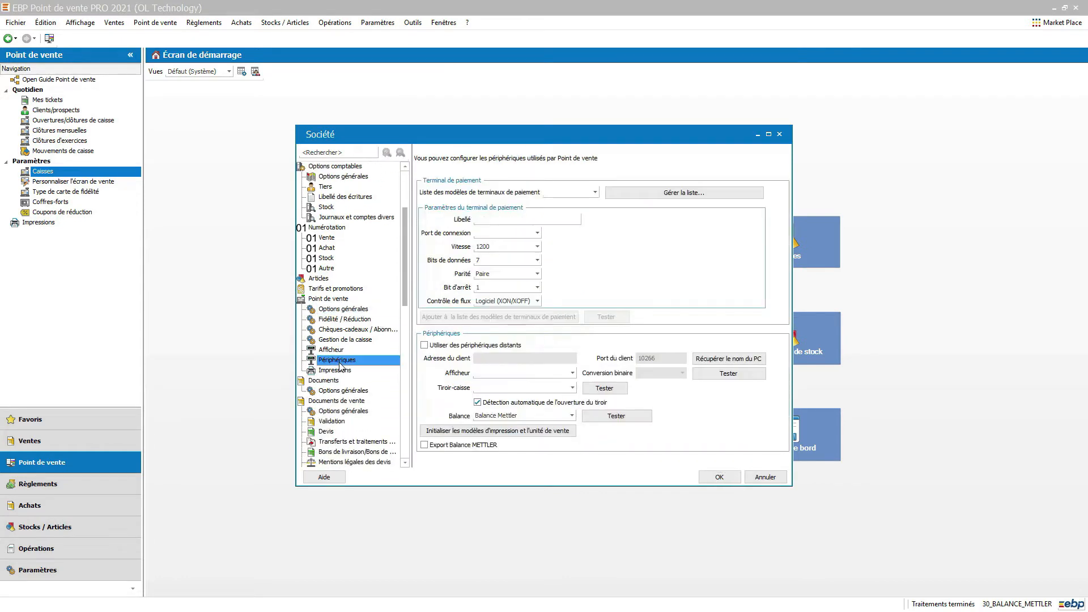
pyautogui.click(571, 416)
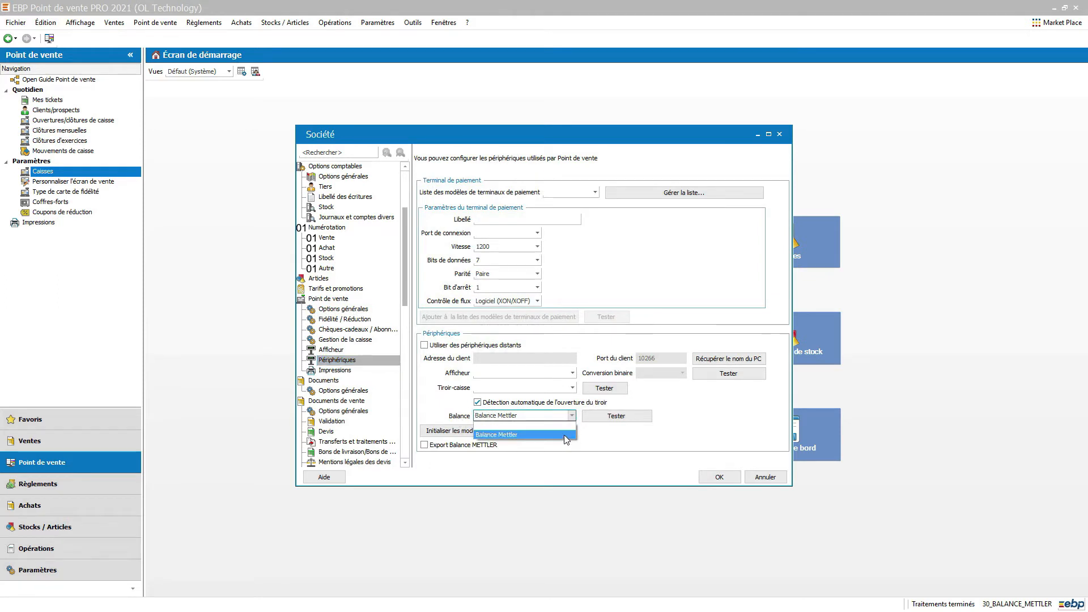
pyautogui.click(564, 435)
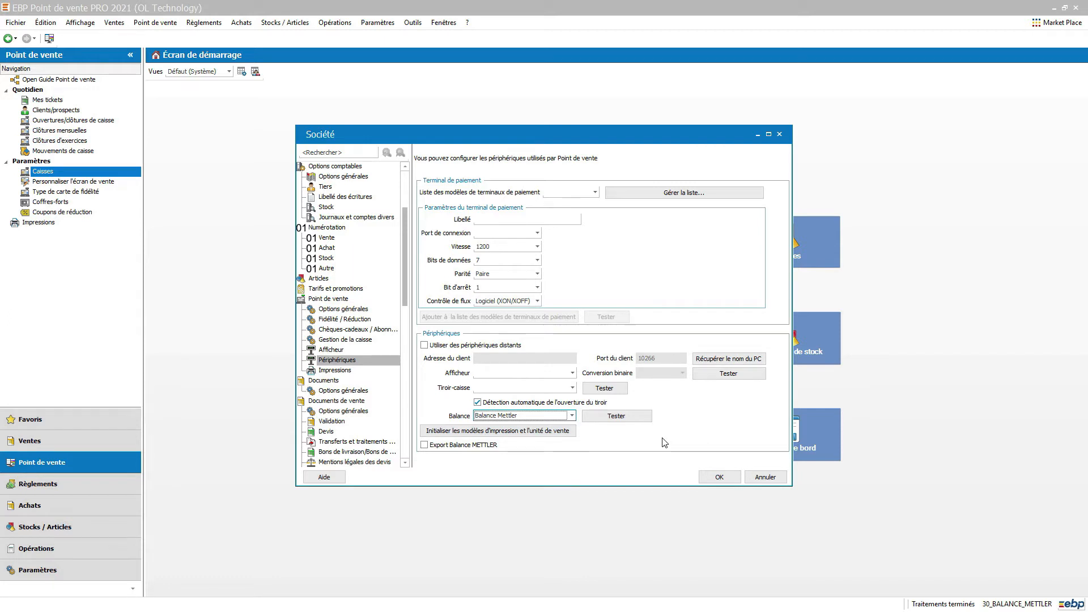
# Step: Test the Mettler scale's connection and initialise the print templates and sales unit for it
pyautogui.click(617, 417)
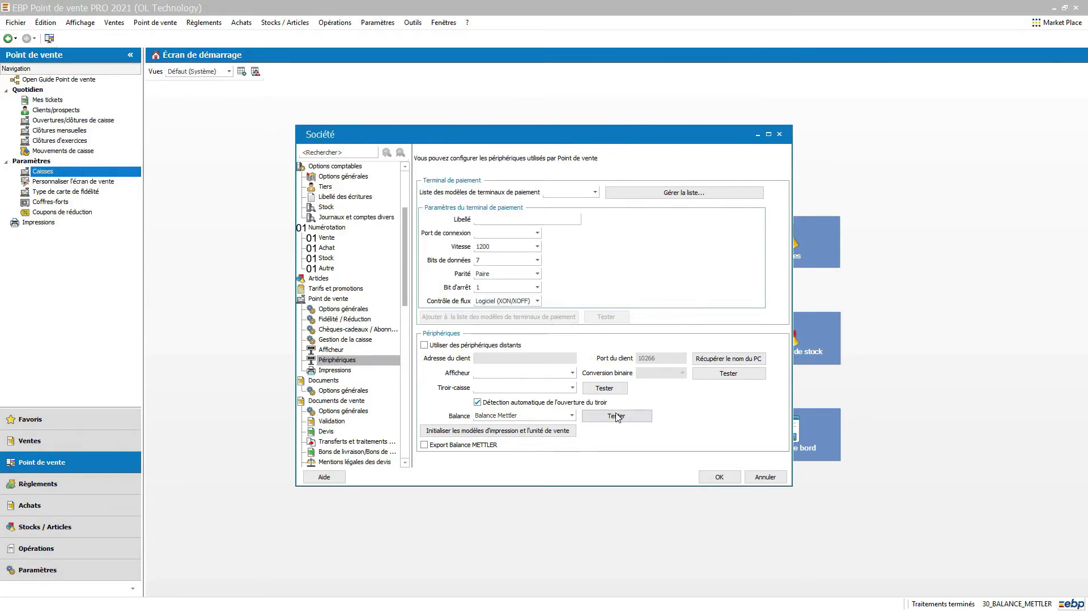
pyautogui.click(616, 417)
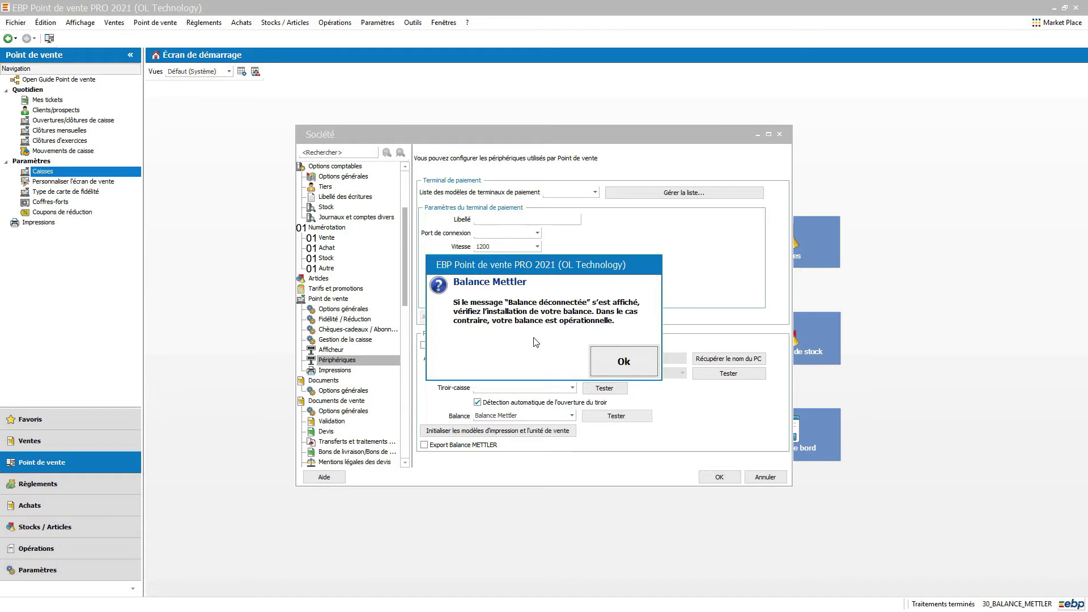
pyautogui.click(624, 362)
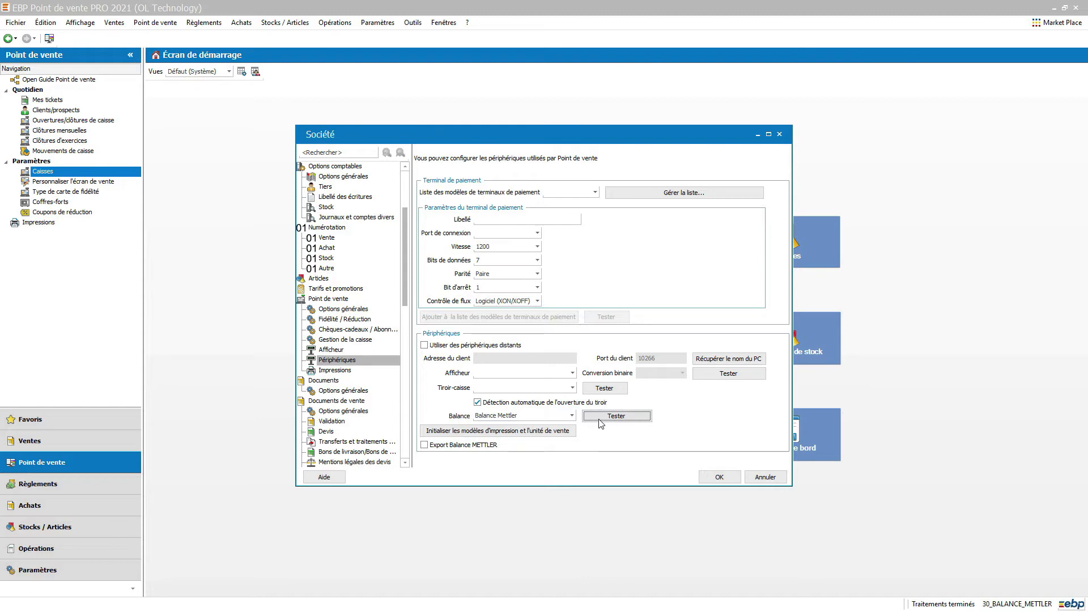
pyautogui.click(540, 440)
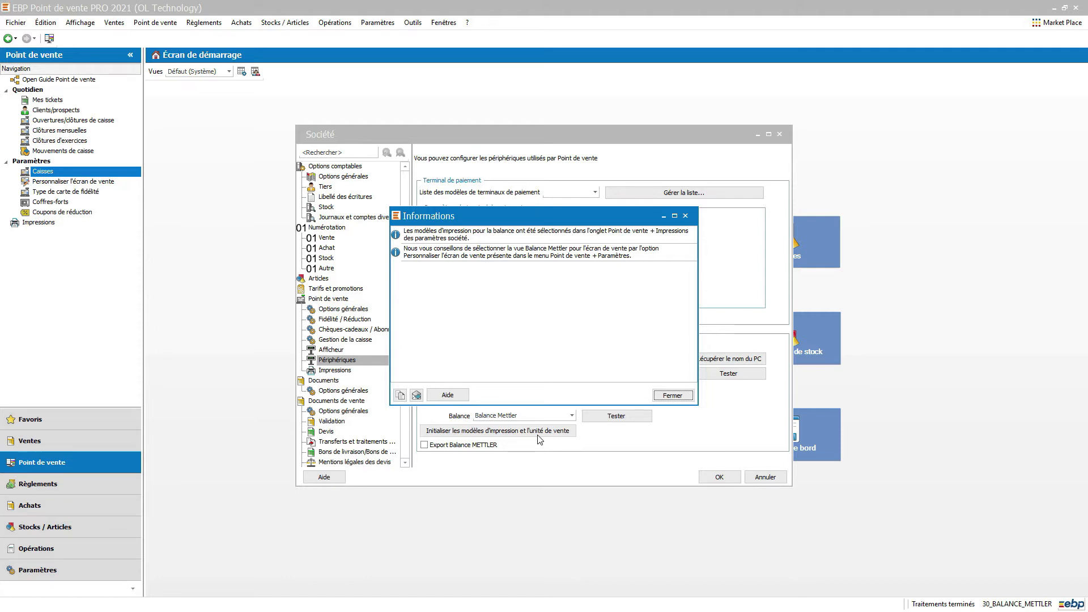
pyautogui.press('Return')
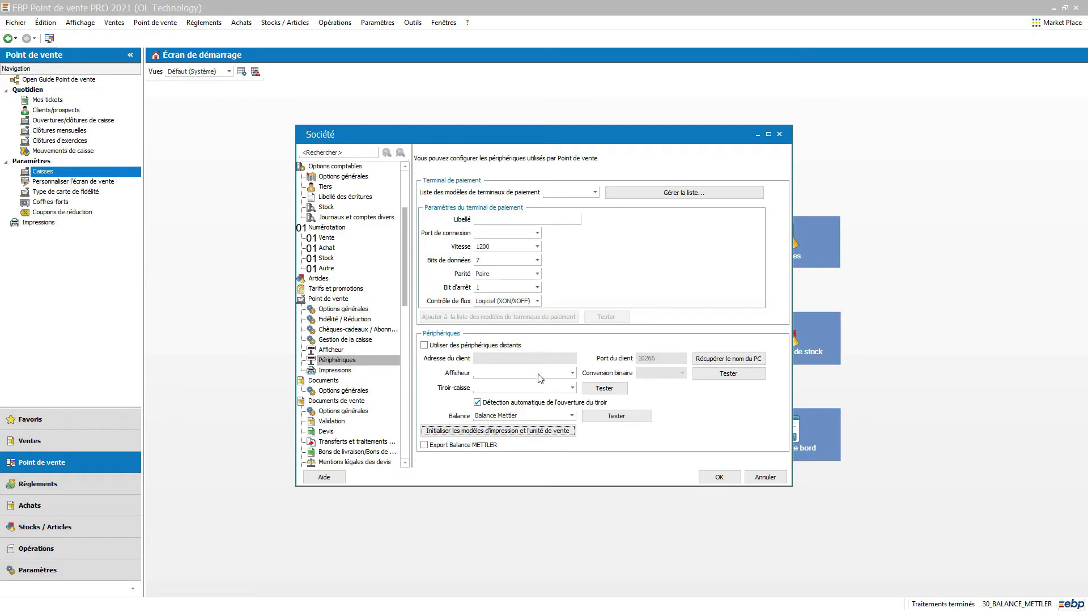
# Step: Check the default print templates in the point-of-sale printing settings and save the company settings
pyautogui.click(338, 370)
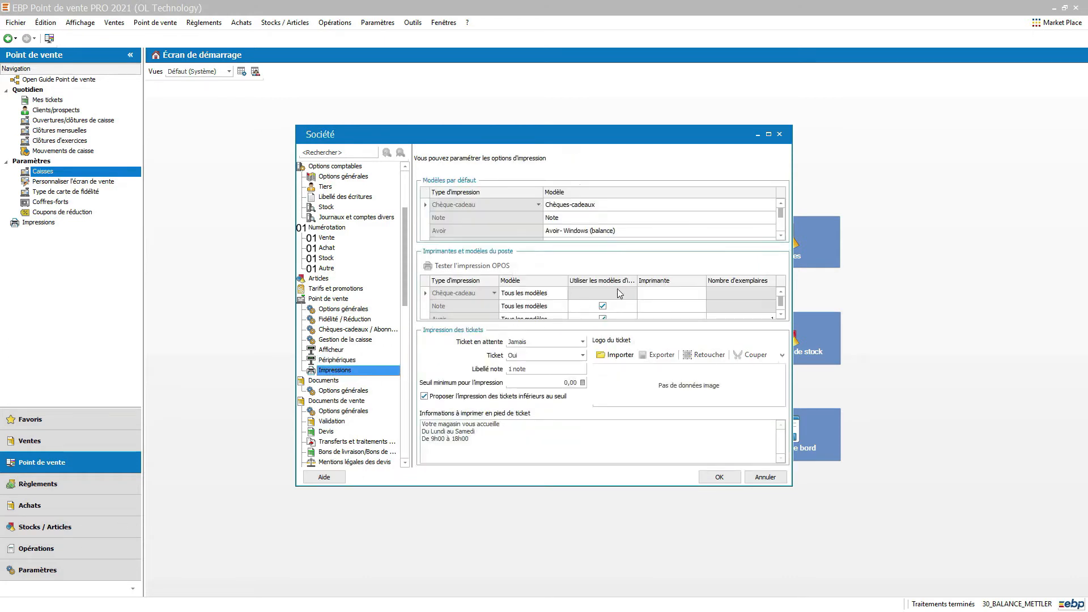
pyautogui.click(781, 233)
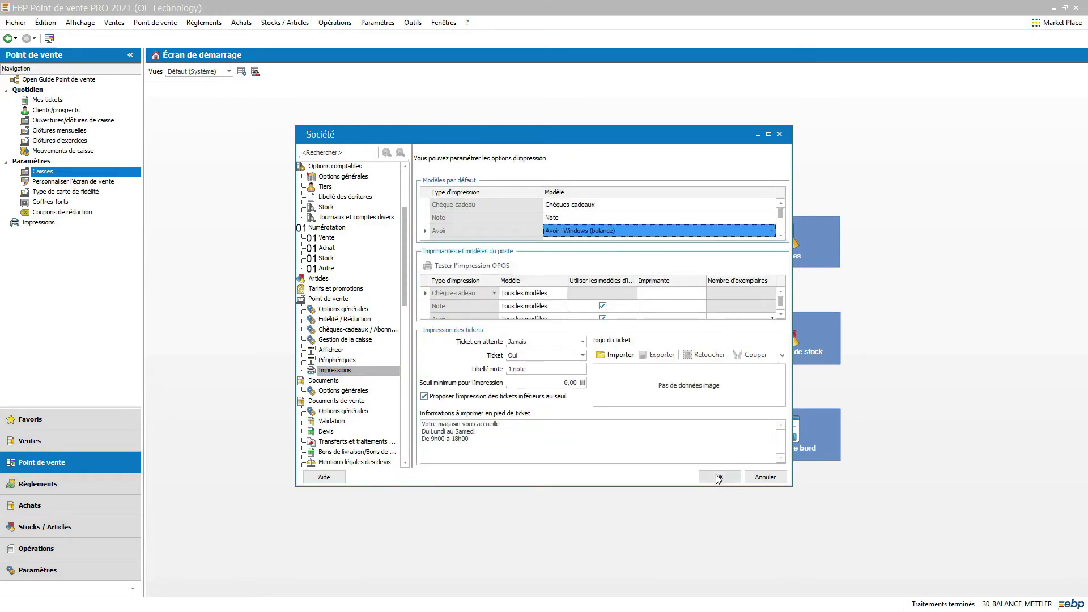
pyautogui.click(718, 477)
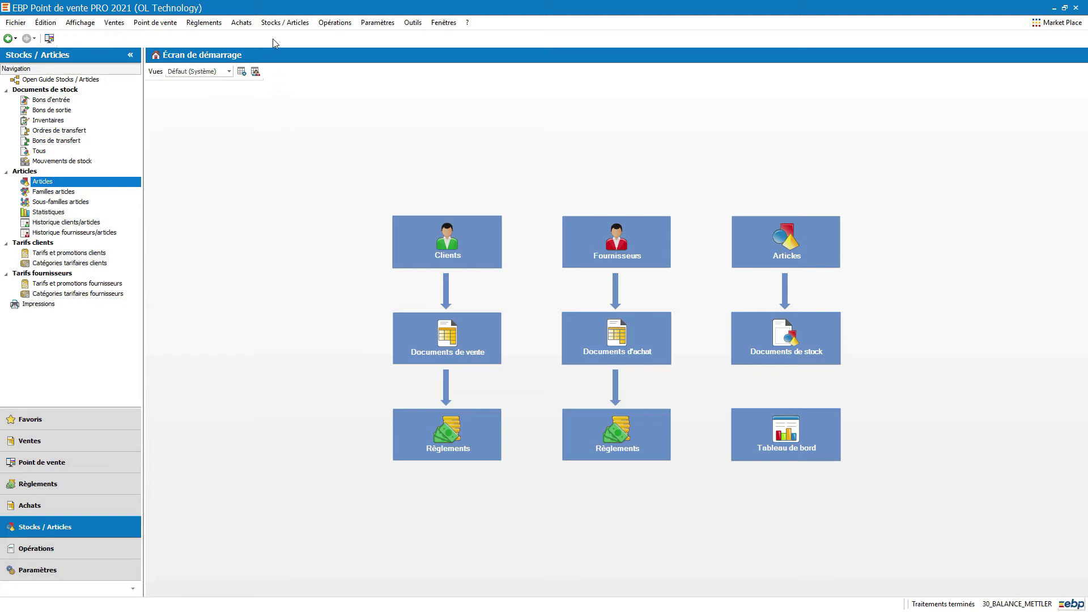
# Step: Open the details of article AR00005 POMMES from the article list and inspect its KG sales unit record
pyautogui.click(282, 23)
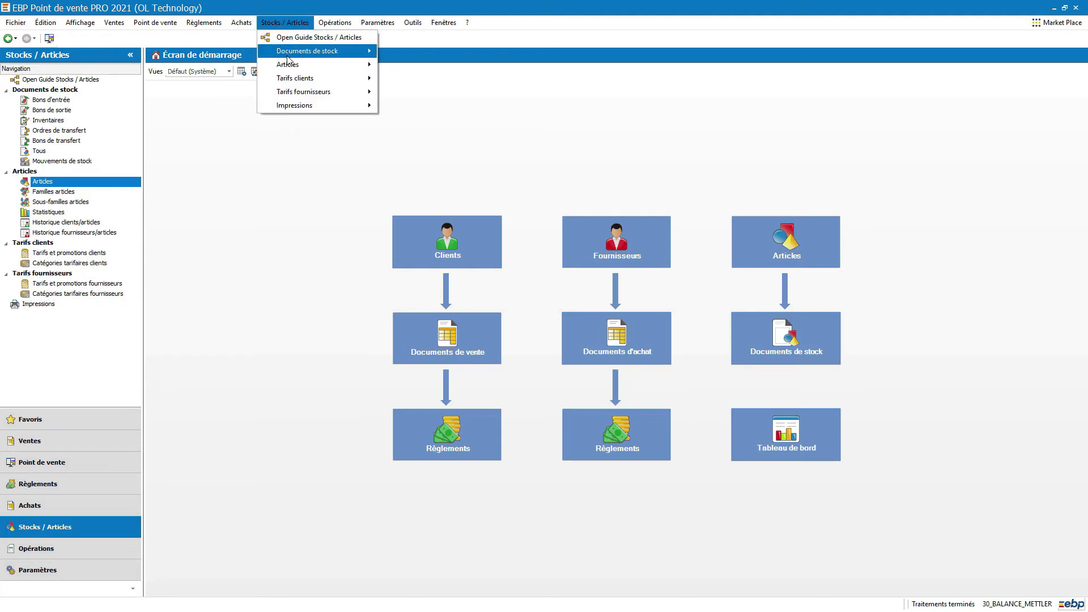
pyautogui.moveTo(290, 66)
pyautogui.click(398, 66)
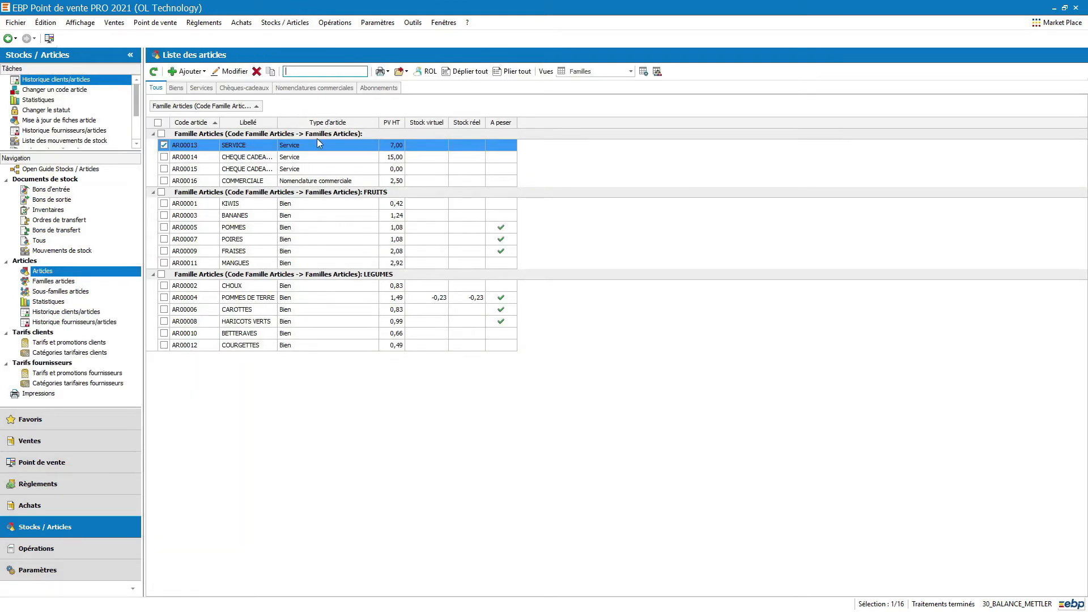
pyautogui.doubleClick(210, 231)
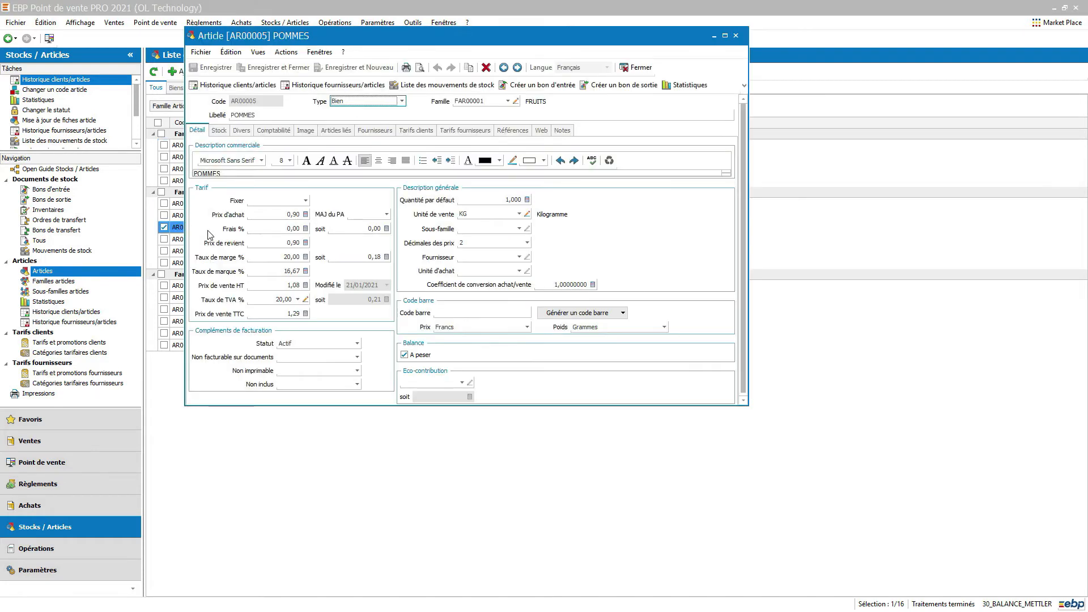
pyautogui.click(203, 132)
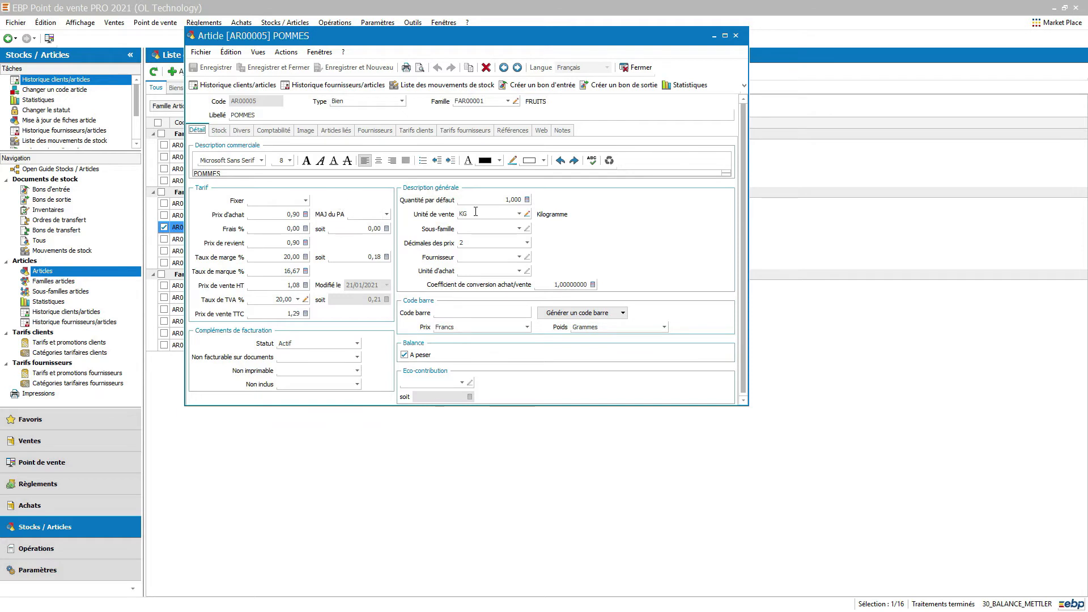
pyautogui.click(528, 214)
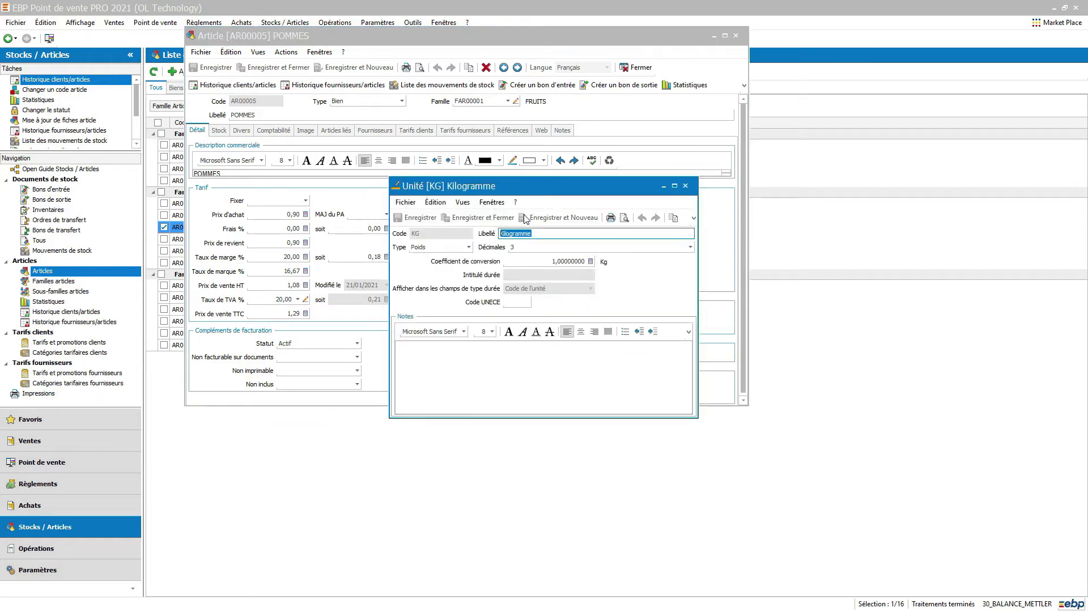
pyautogui.click(686, 186)
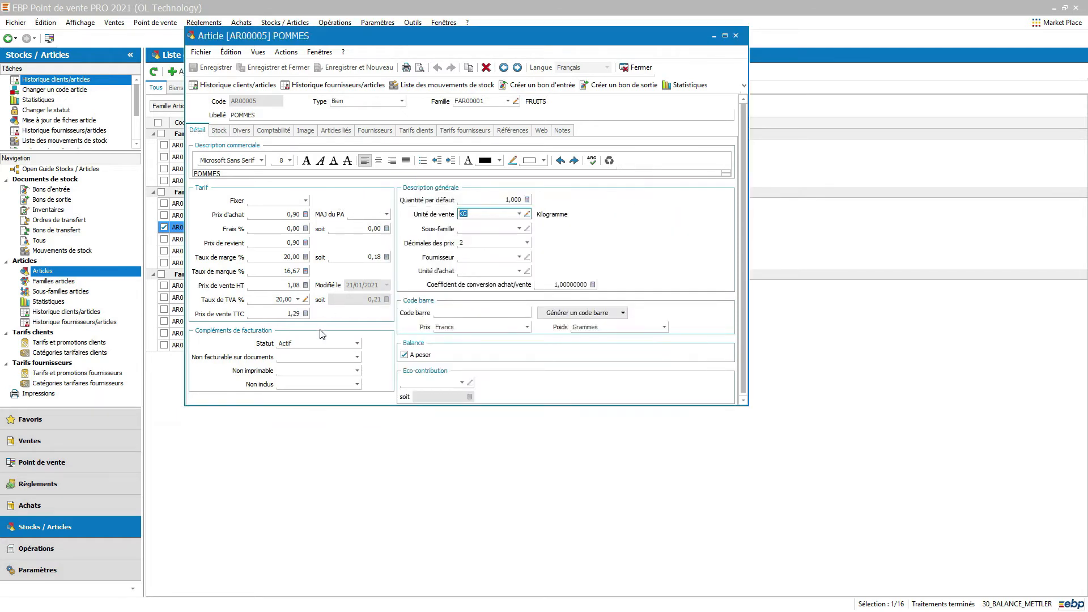
# Step: Check that the POMMES article has status Actif and the A peser option enabled, and save and close it
pyautogui.click(294, 343)
pyautogui.click(294, 343)
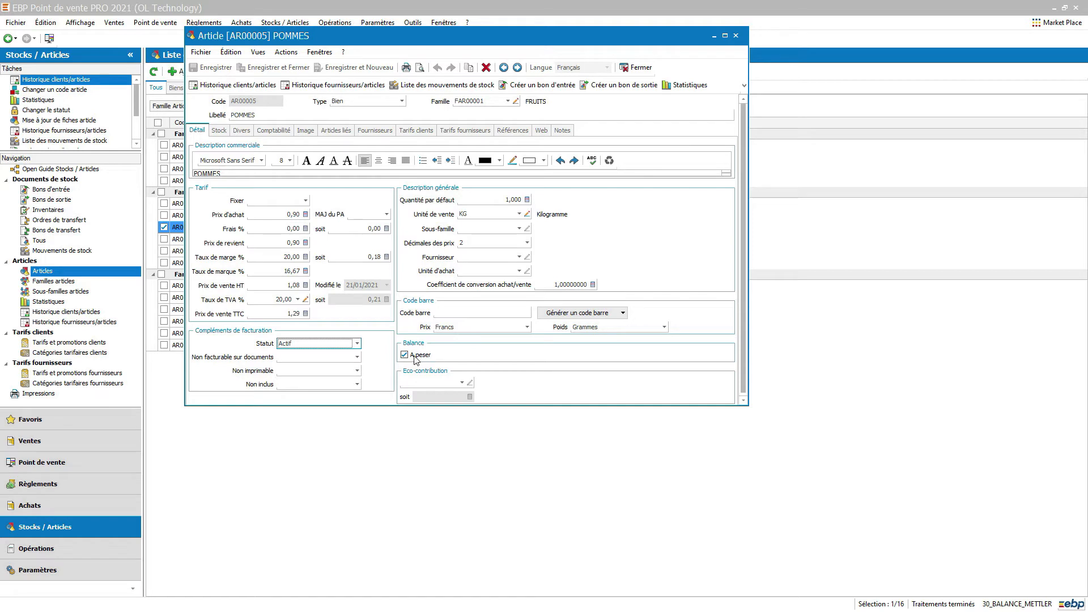
pyautogui.click(405, 356)
pyautogui.click(406, 356)
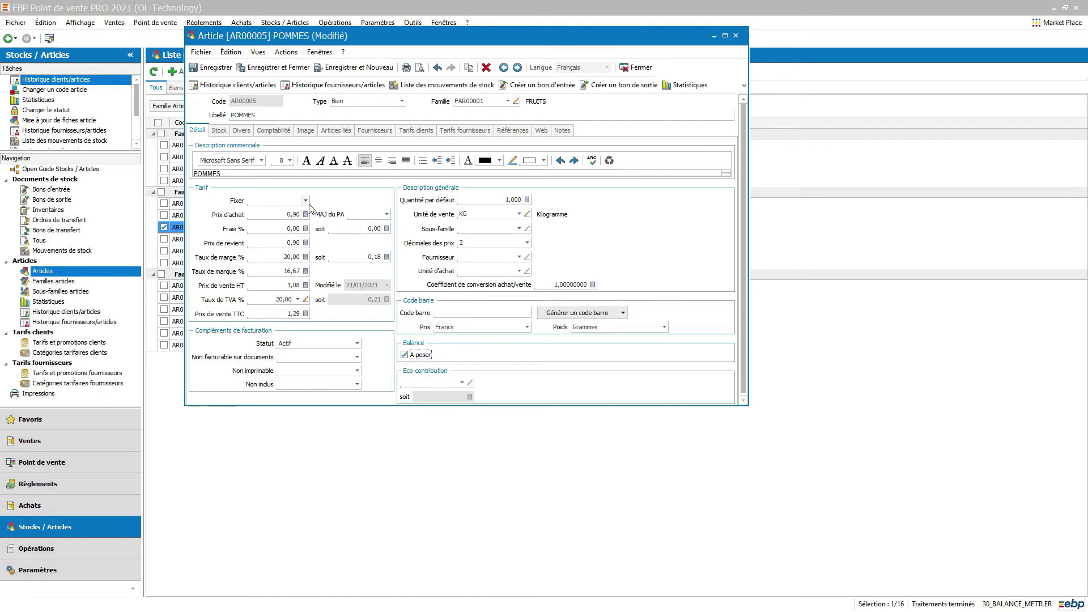
pyautogui.click(284, 68)
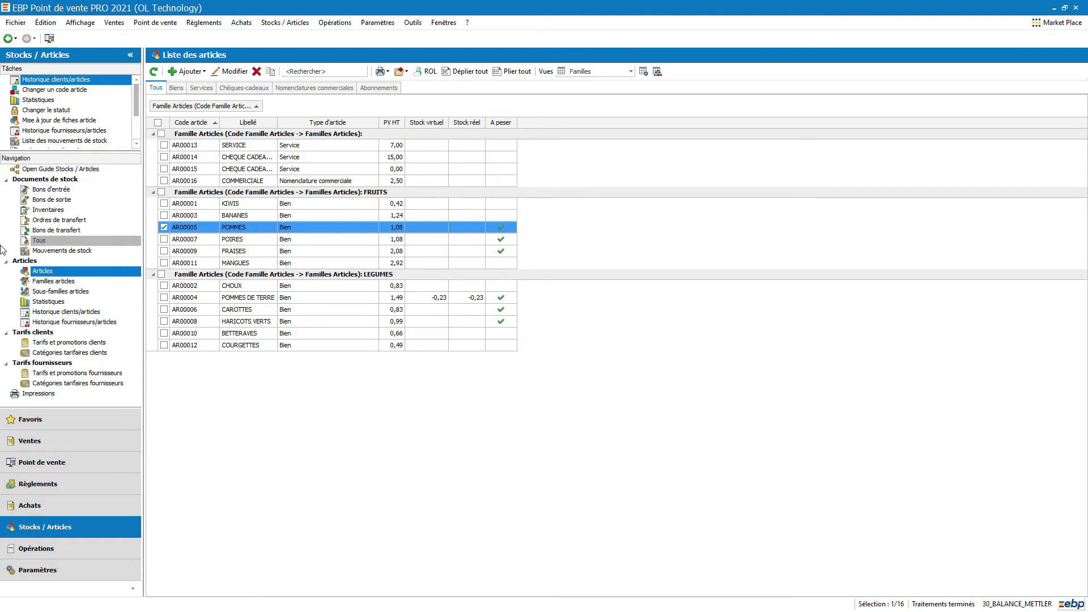
# Step: Open the sales screen customisation of the point of sale and select the Vue Balance Mettler view
pyautogui.click(42, 462)
pyautogui.click(76, 182)
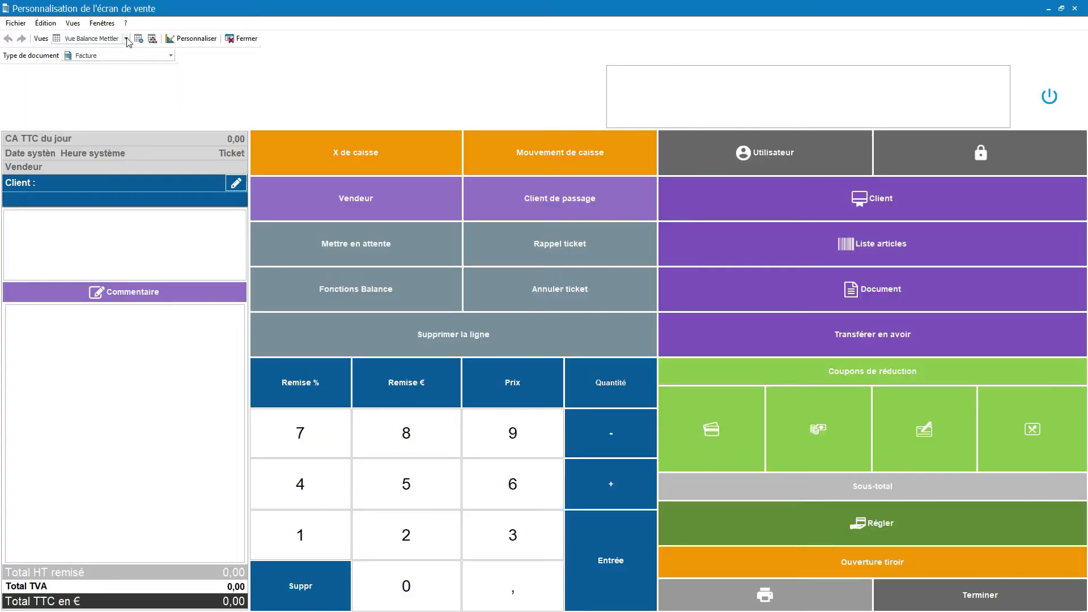
pyautogui.click(127, 39)
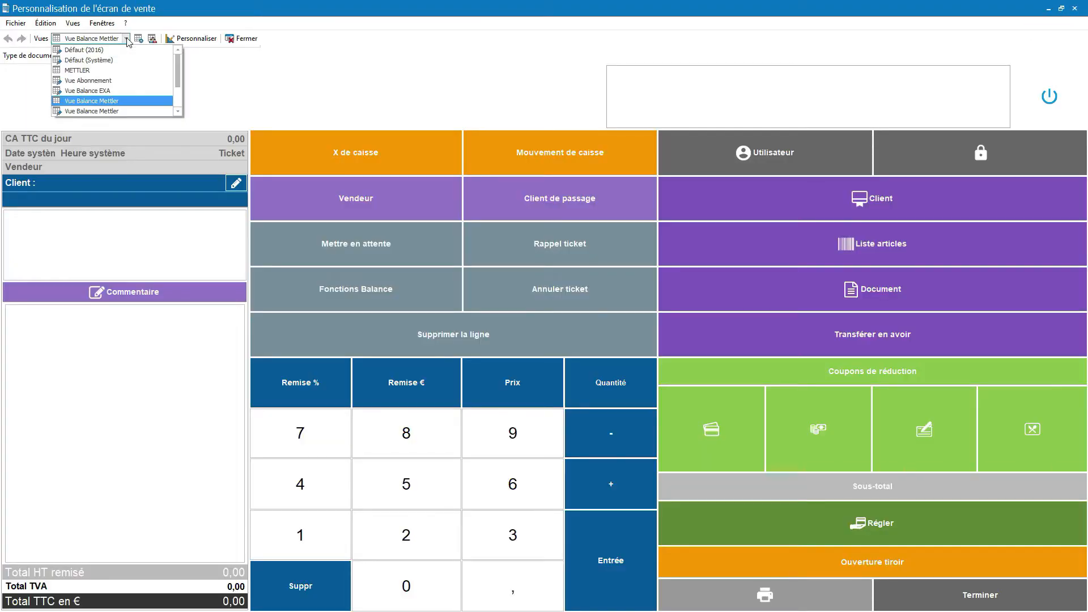
pyautogui.click(120, 101)
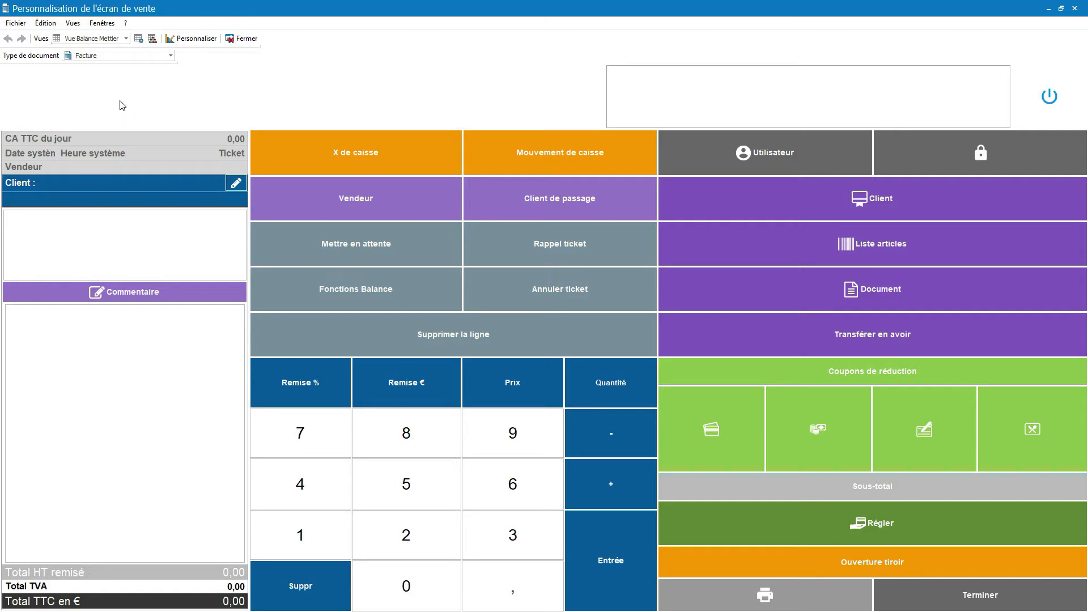
# Step: Select Vue Balance Mettler as the default view in the view editor and close the sales screen customisation
pyautogui.click(138, 38)
pyautogui.click(412, 289)
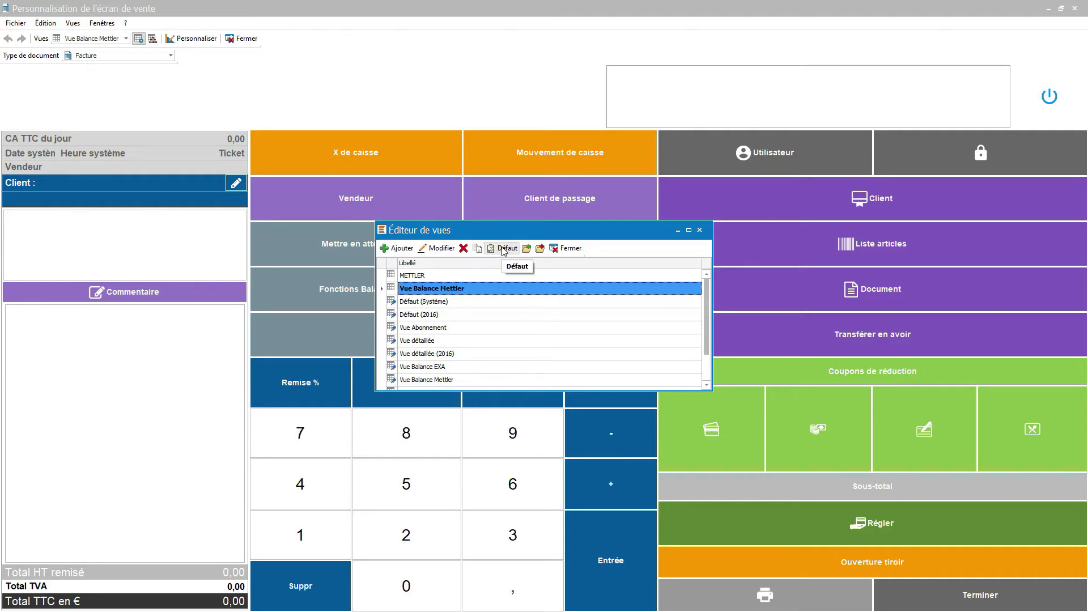
pyautogui.click(572, 248)
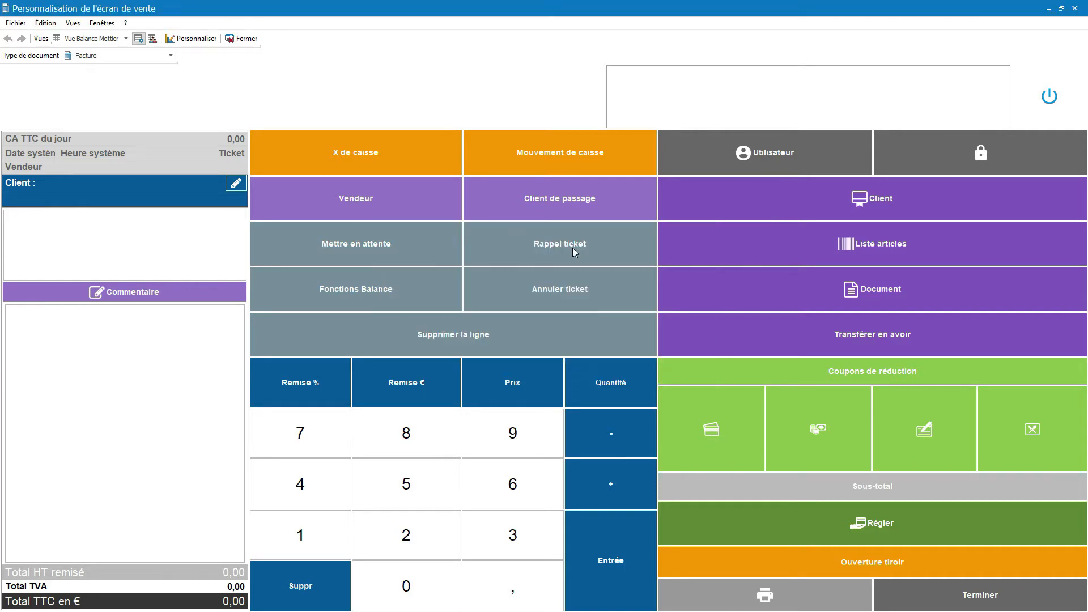
pyautogui.click(250, 38)
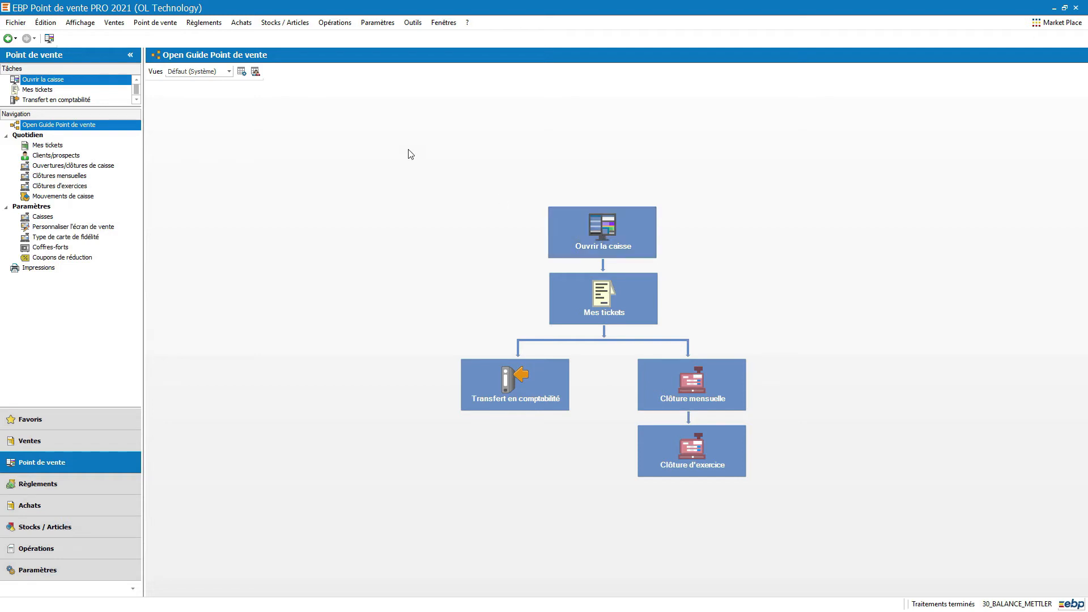
# Step: Open the cash register and add the weighed article AR00005 POMMES to the ticket from the article list
pyautogui.click(49, 39)
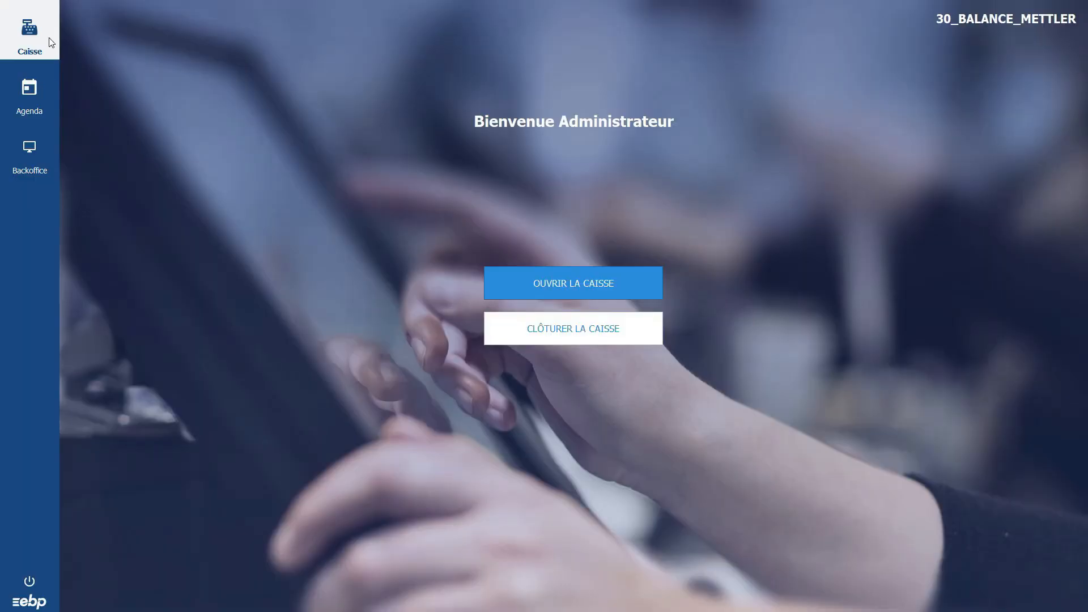
pyautogui.click(563, 283)
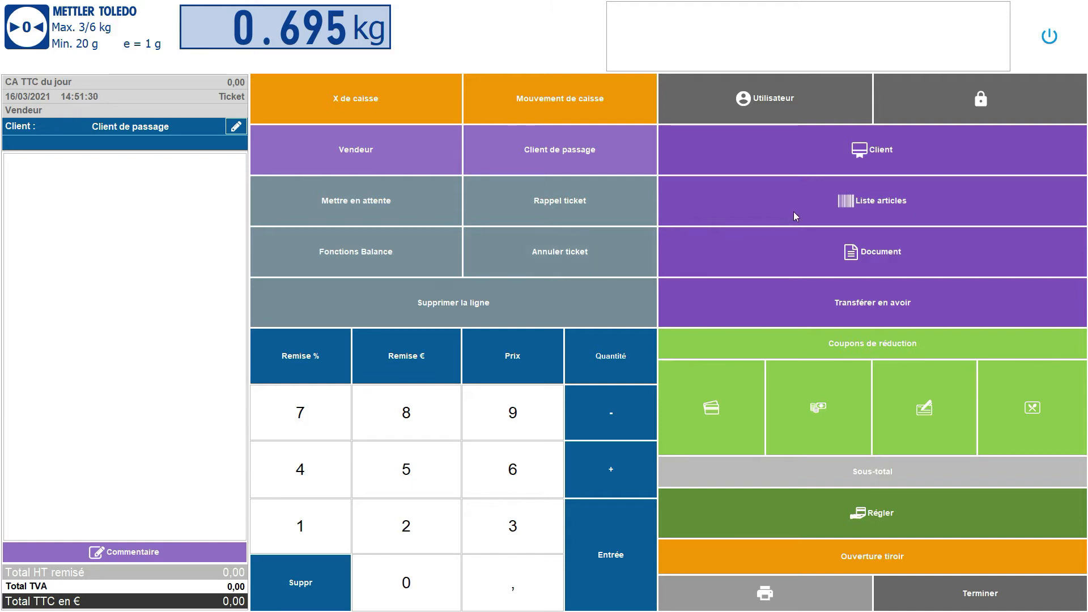
pyautogui.click(861, 202)
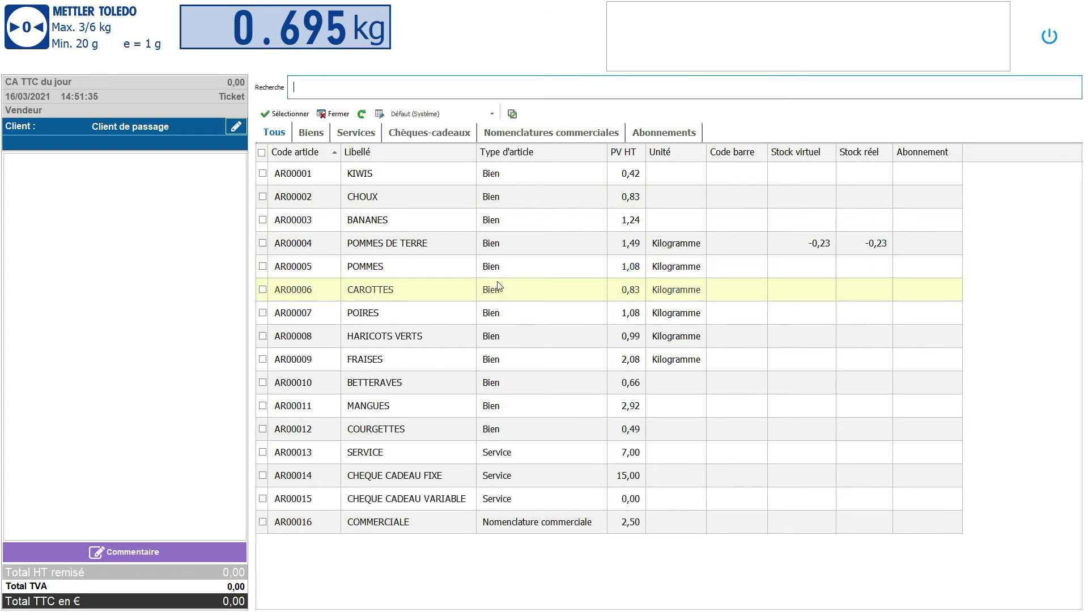
pyautogui.click(310, 274)
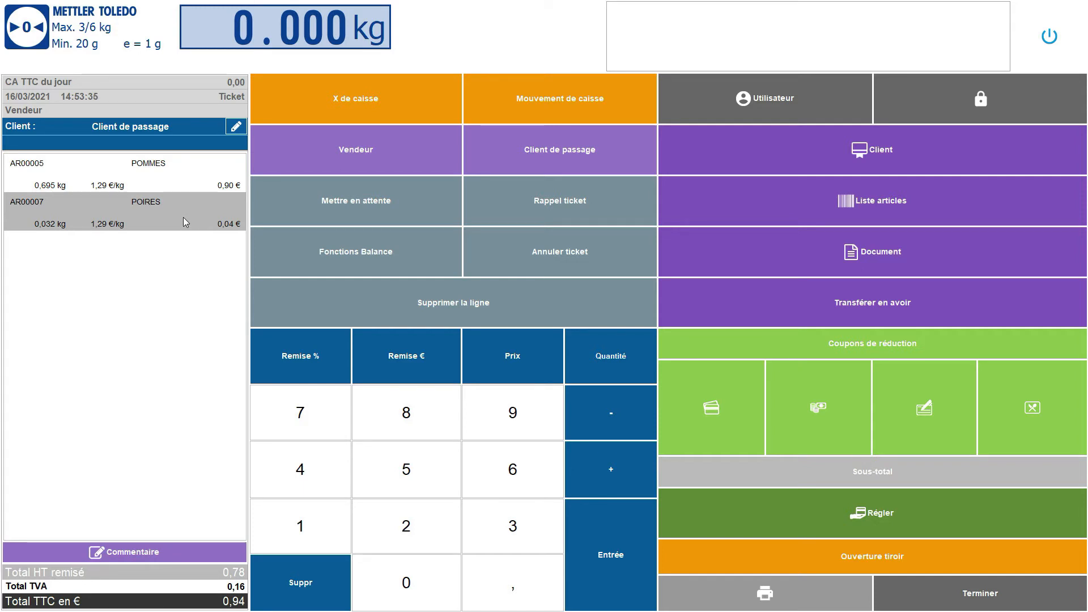
# Step: Try to add article AR00001 KIWIS to the ticket from the article list
pyautogui.click(873, 200)
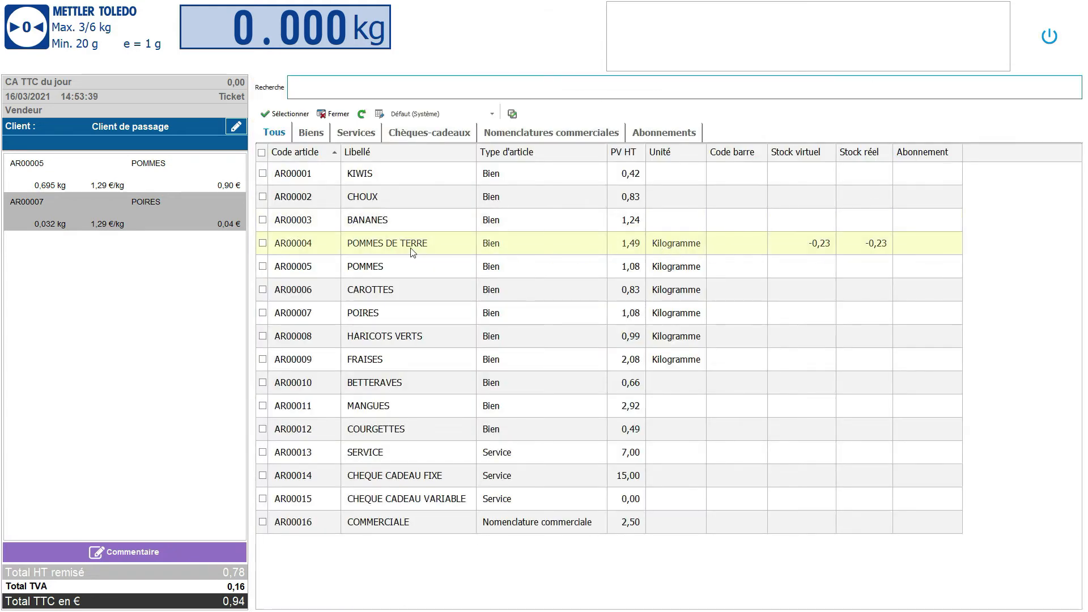
pyautogui.doubleClick(289, 174)
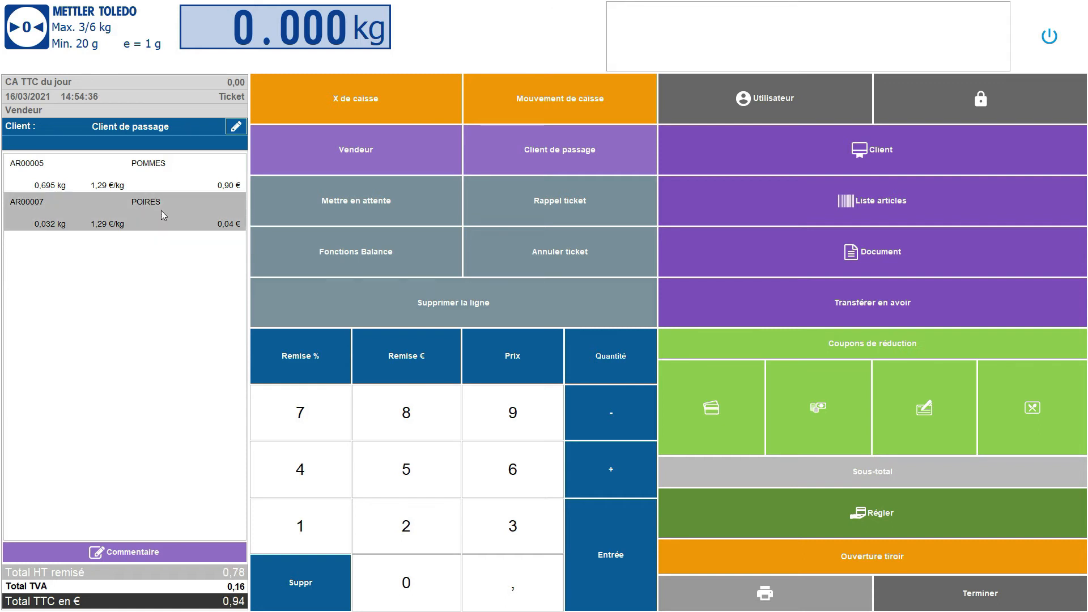
# Step: Remove the AR00007 POIRES line from the ticket and select the resulting negative-weight line
pyautogui.click(462, 304)
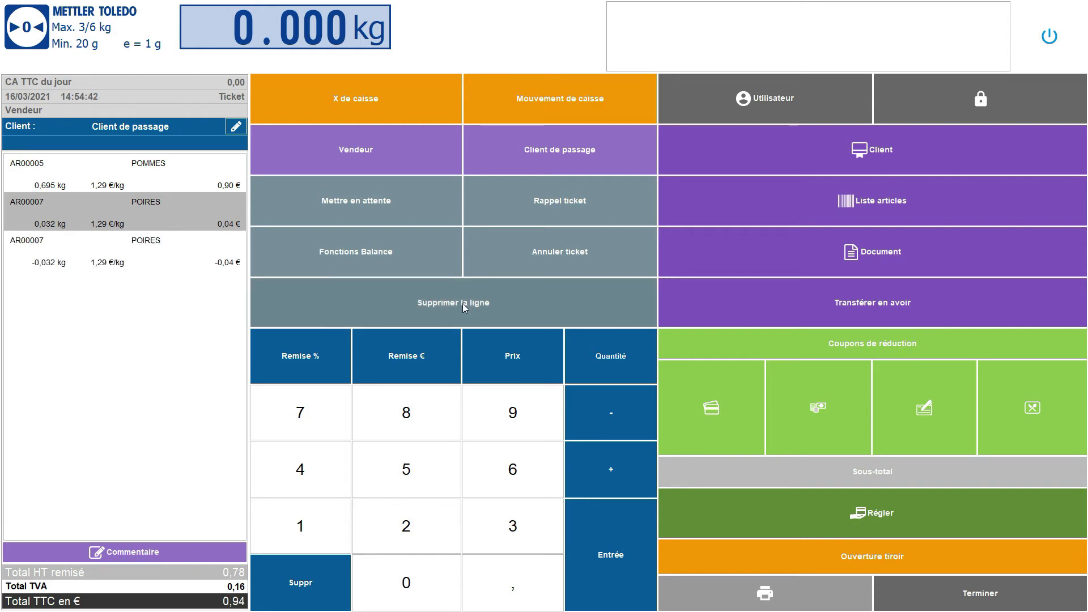
pyautogui.click(101, 262)
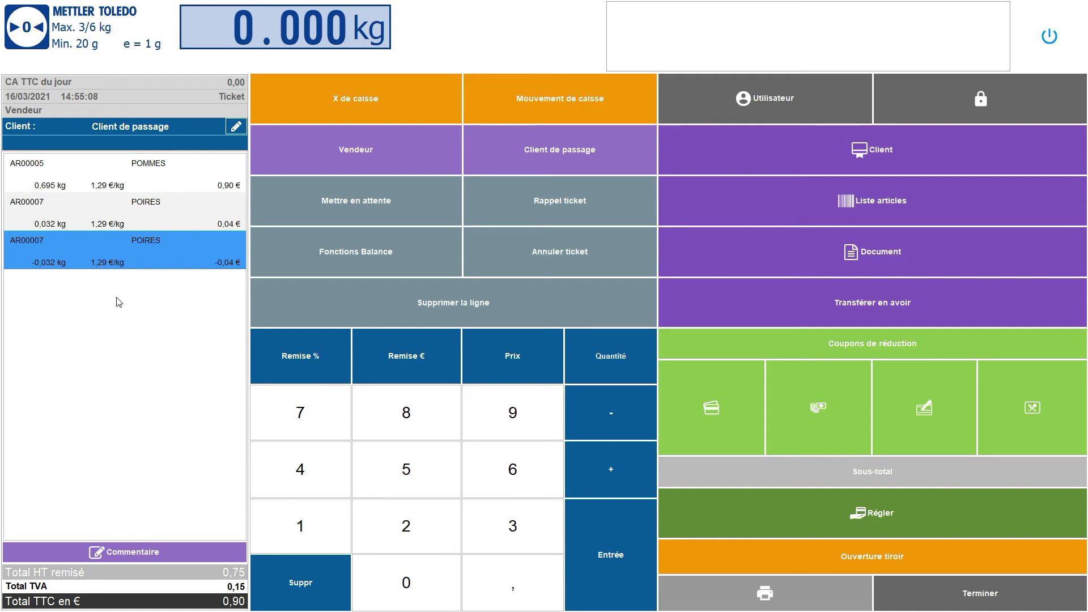
# Step: Open the scale functions, integrate a weighing for AR00004 POMMES DE TERRE into the ticket and select its line
pyautogui.click(374, 249)
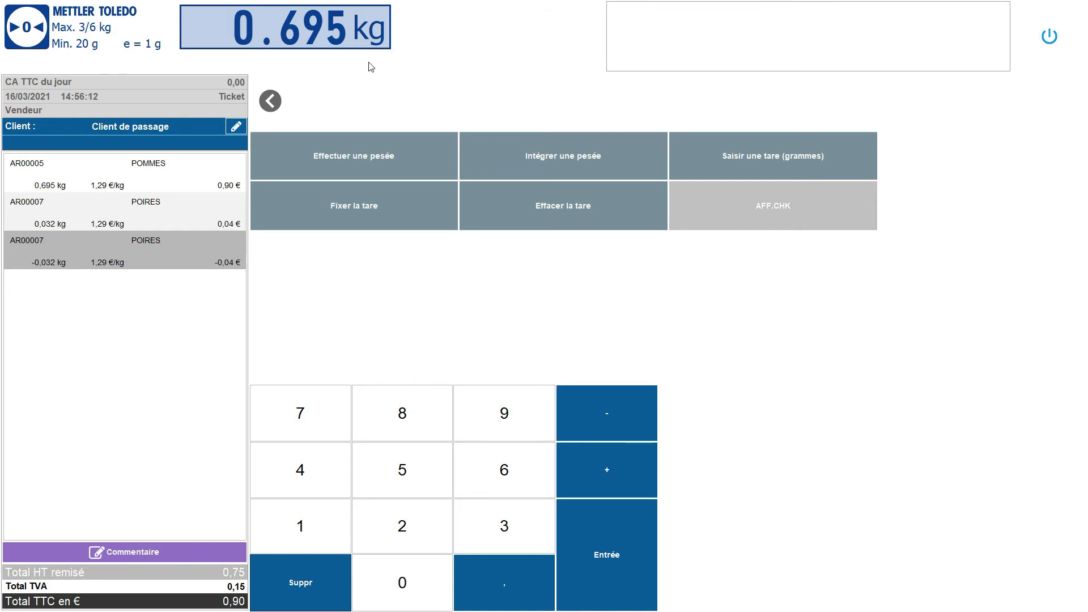
pyautogui.click(591, 159)
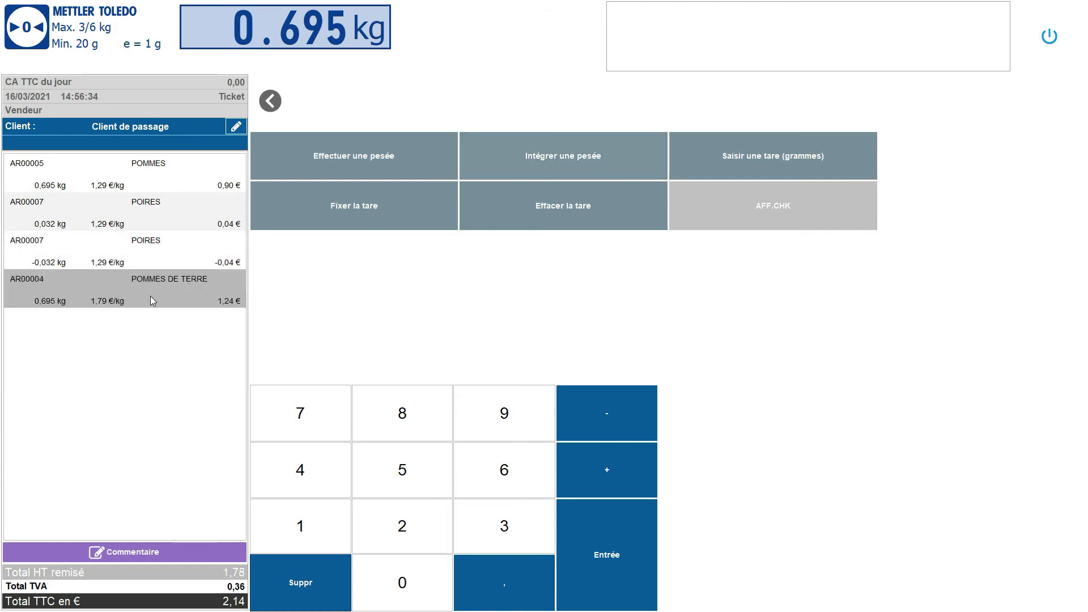
pyautogui.click(156, 298)
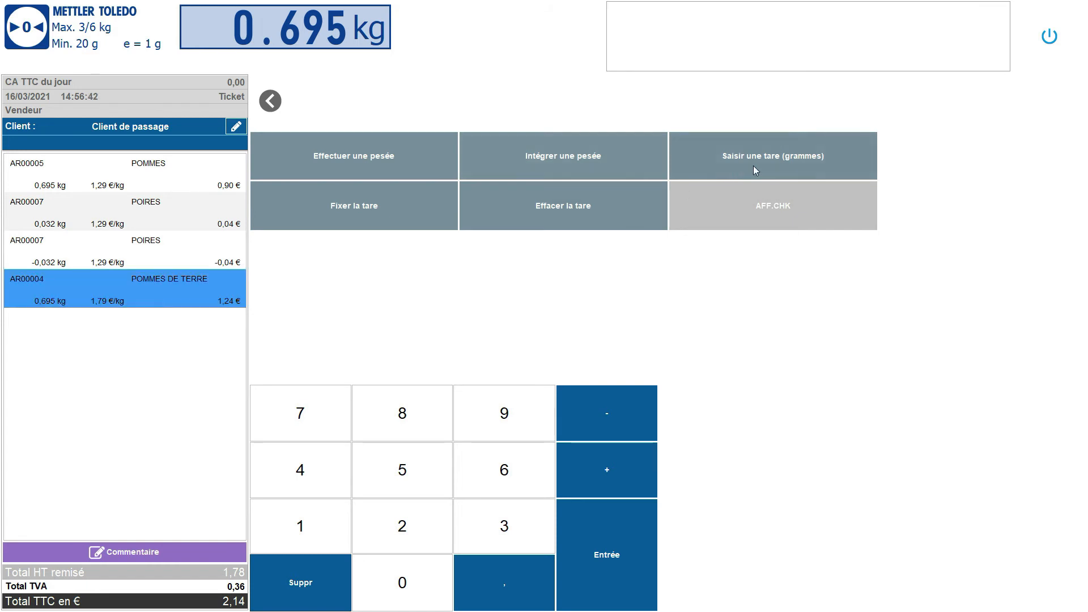
# Step: Enter a manual tare of 10 grams for the scale and perform a weighing with it
pyautogui.click(803, 156)
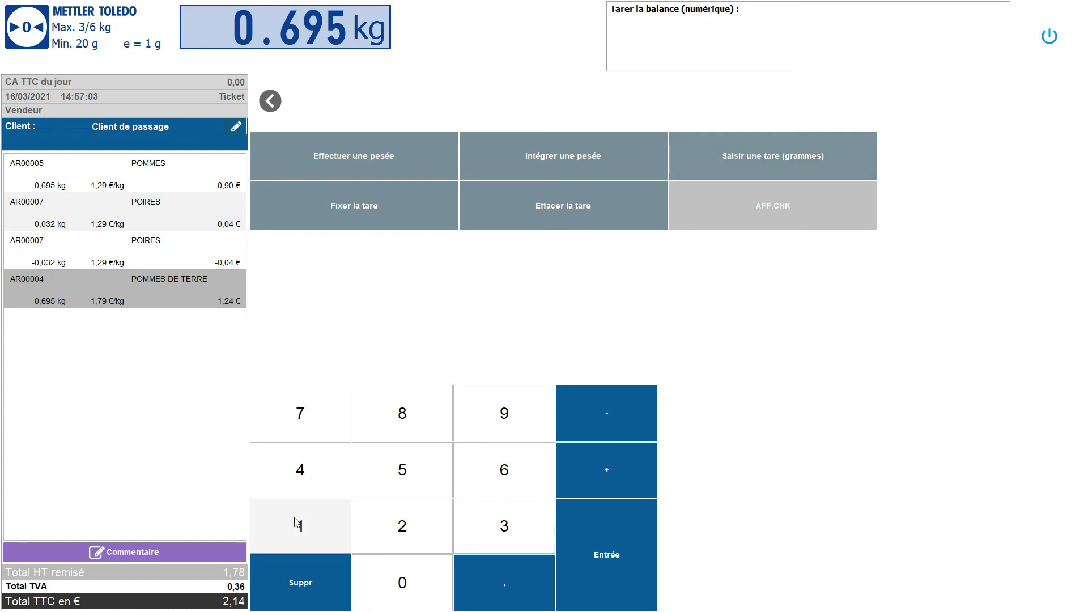
pyautogui.click(297, 520)
pyautogui.click(376, 564)
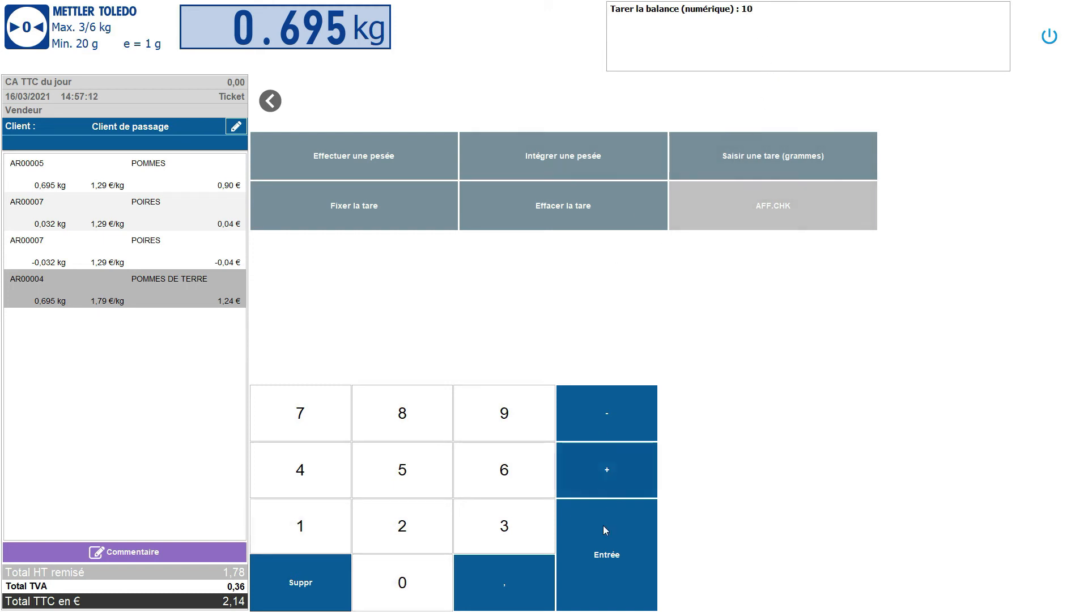
pyautogui.click(604, 553)
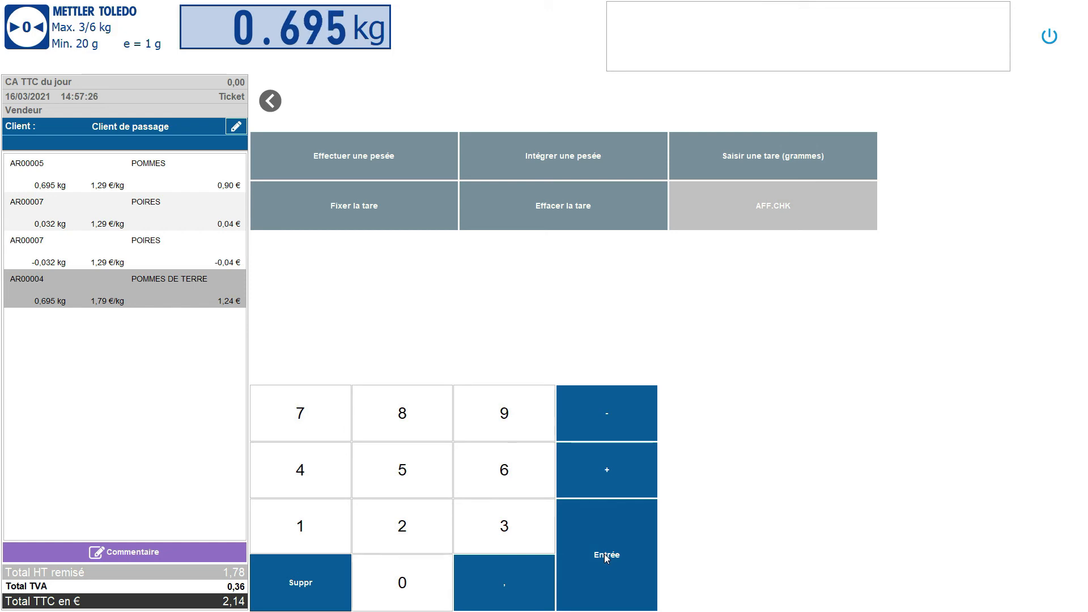
pyautogui.click(369, 157)
pyautogui.doubleClick(339, 153)
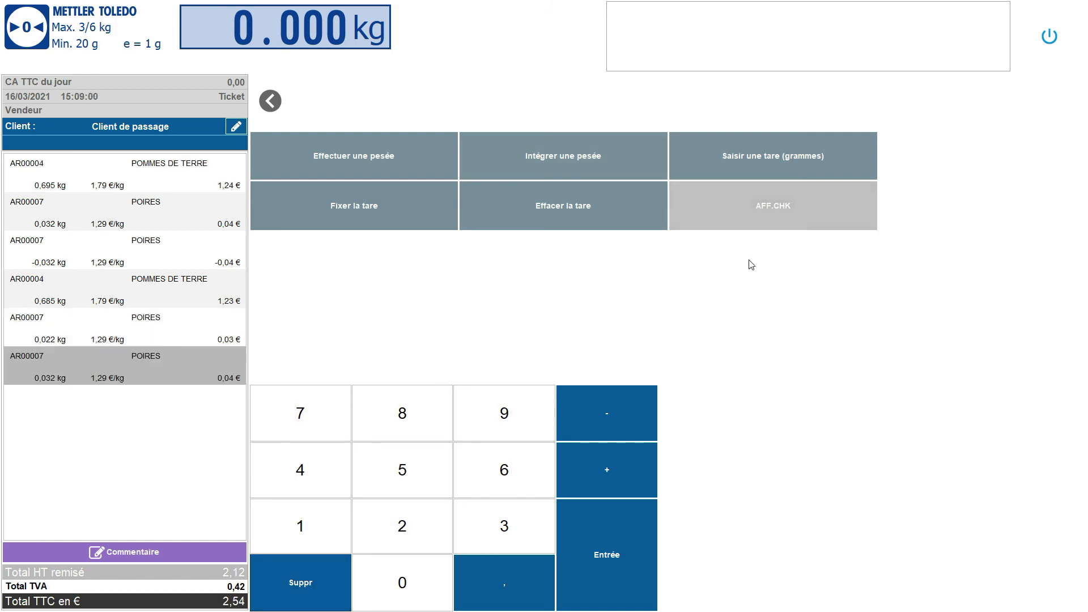
# Step: Enter a 10-gram tare again with the scale empty and validate it
pyautogui.click(758, 157)
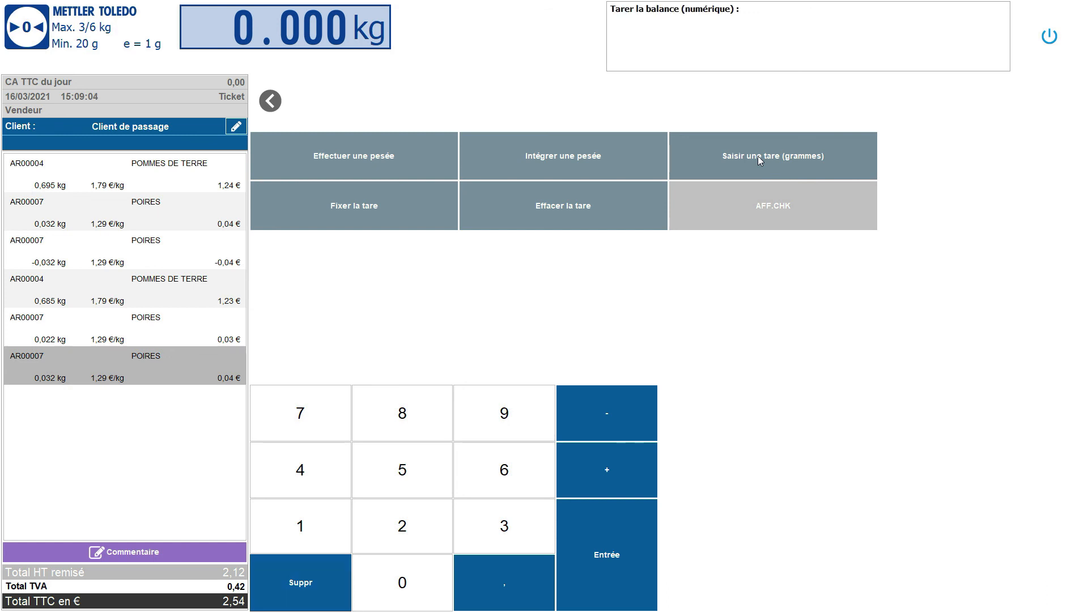
pyautogui.click(296, 524)
pyautogui.click(384, 577)
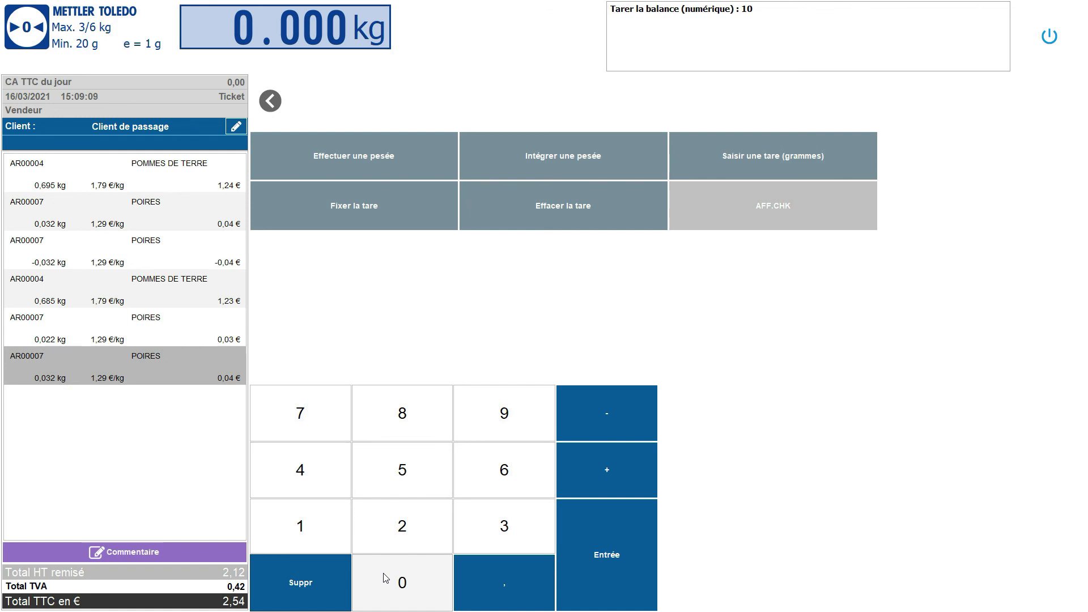
pyautogui.click(601, 554)
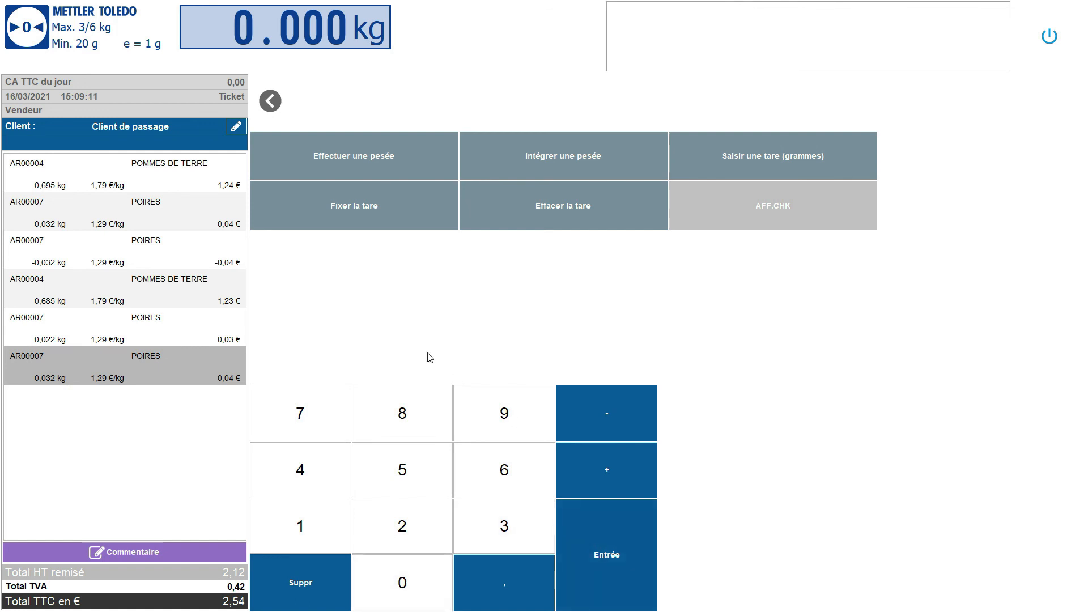